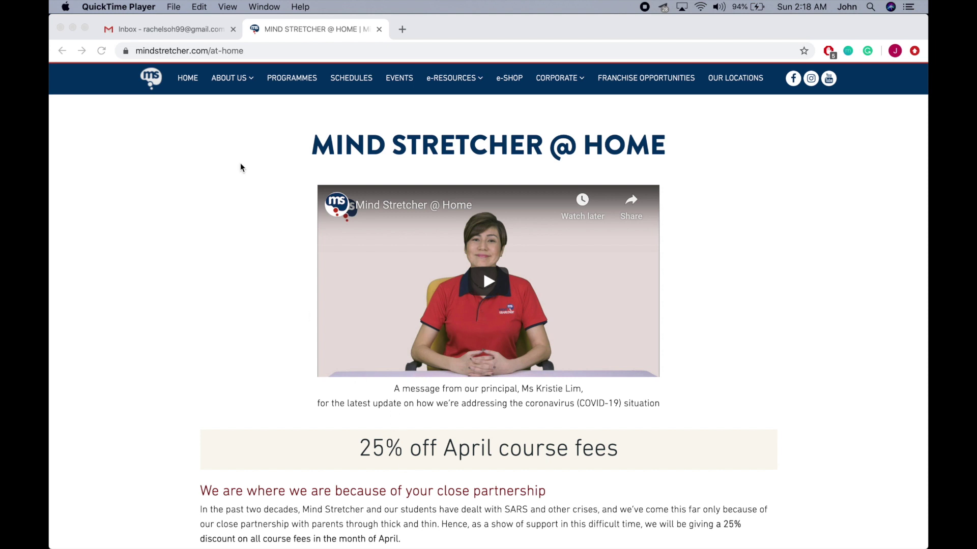
# Switch from the Mind Stretcher @ Home page to the Gmail inbox tab.
pyautogui.click(166, 32)
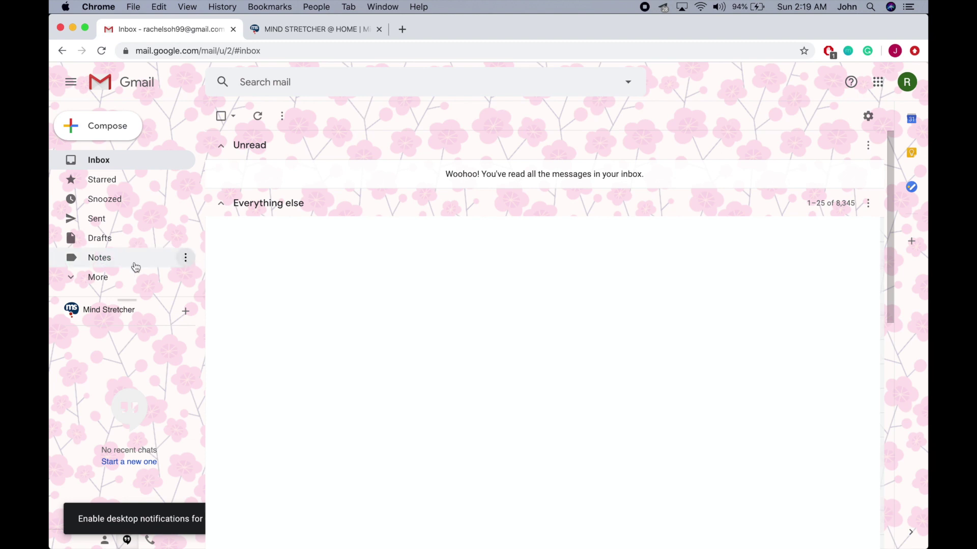
# Open the Spam folder from the expanded More labels.
pyautogui.click(96, 277)
pyautogui.scroll(-5, 118, 232)
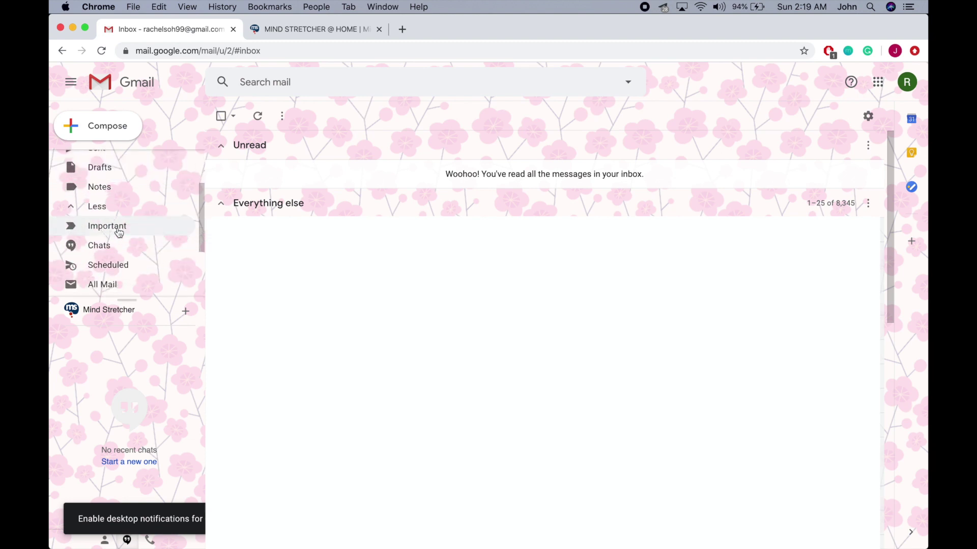
pyautogui.click(100, 231)
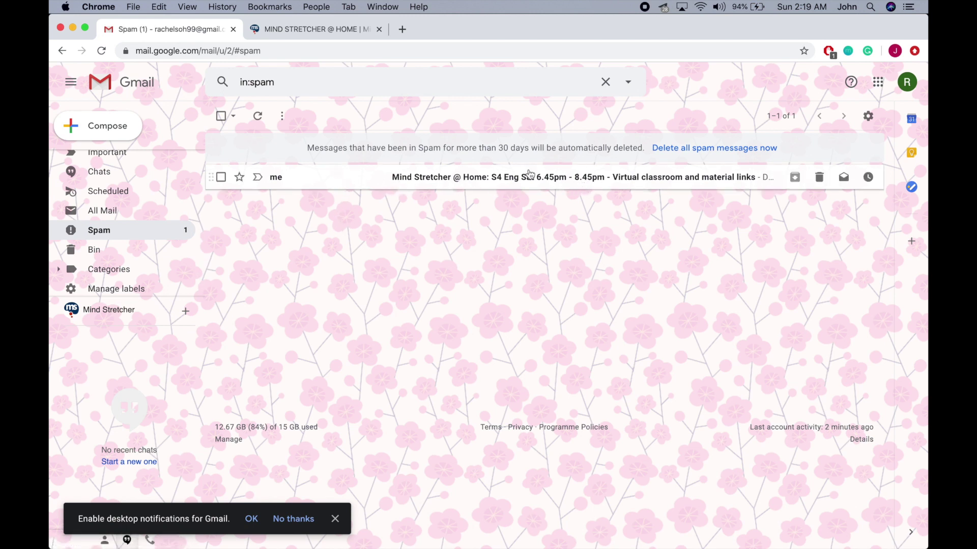
# Mark the Mind Stretcher class email as Not spam and return to the Inbox.
pyautogui.click(454, 183)
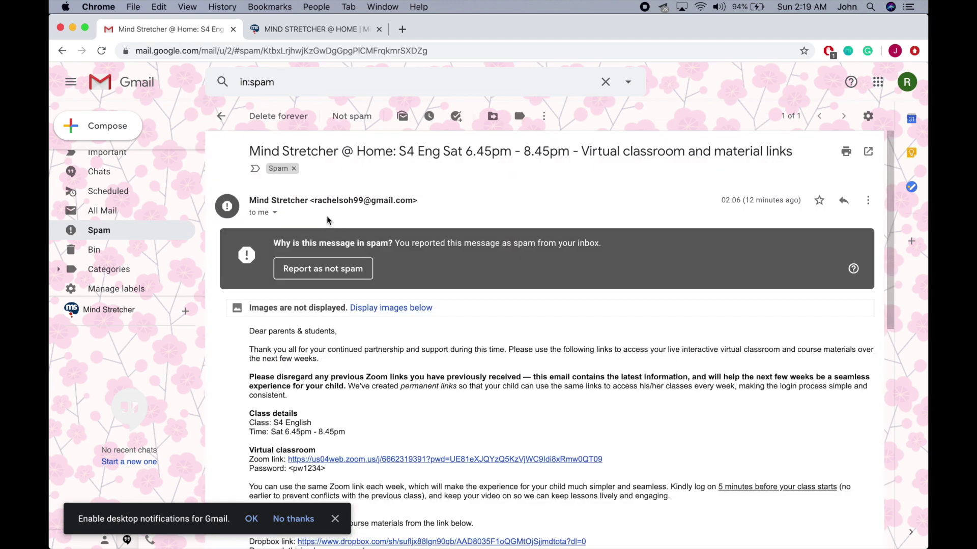
pyautogui.click(350, 116)
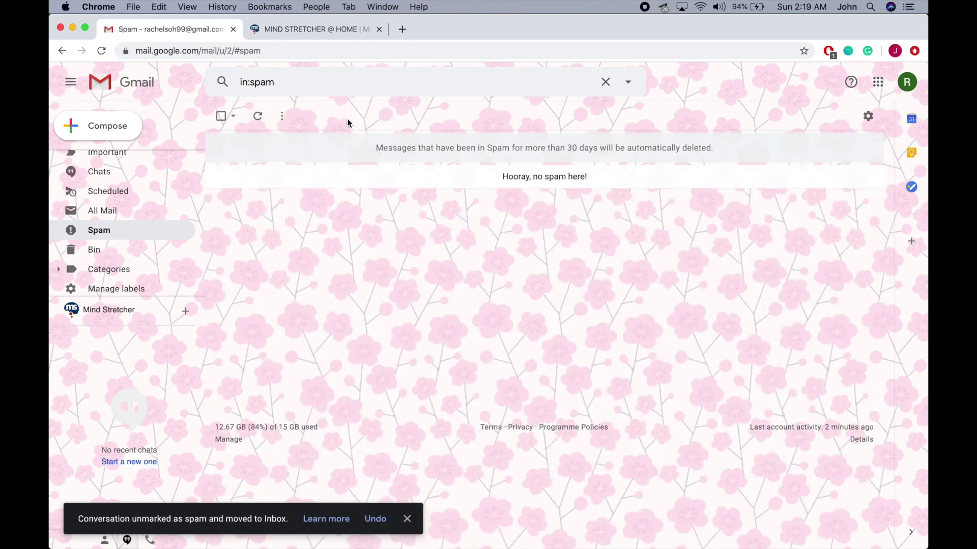
pyautogui.scroll(4, 115, 223)
pyautogui.scroll(2, 112, 204)
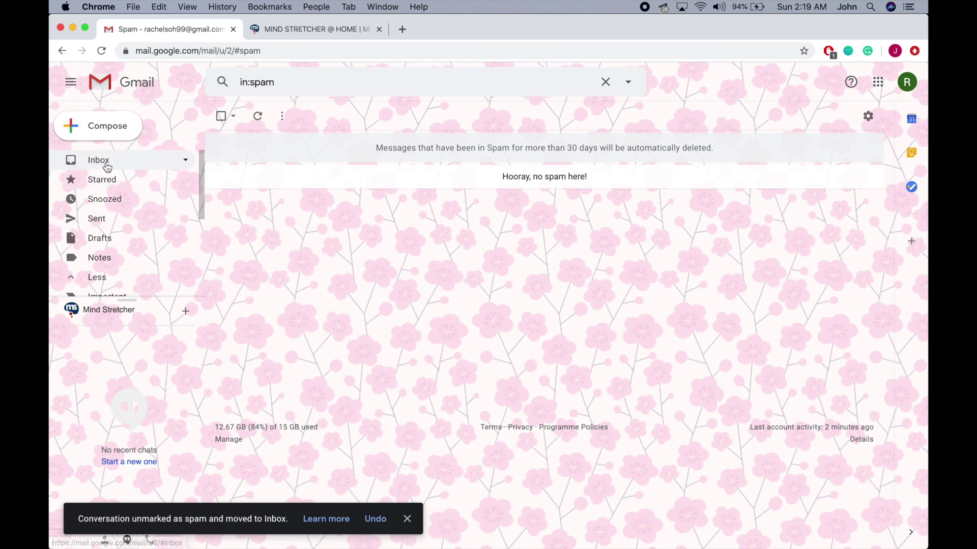
pyautogui.click(107, 168)
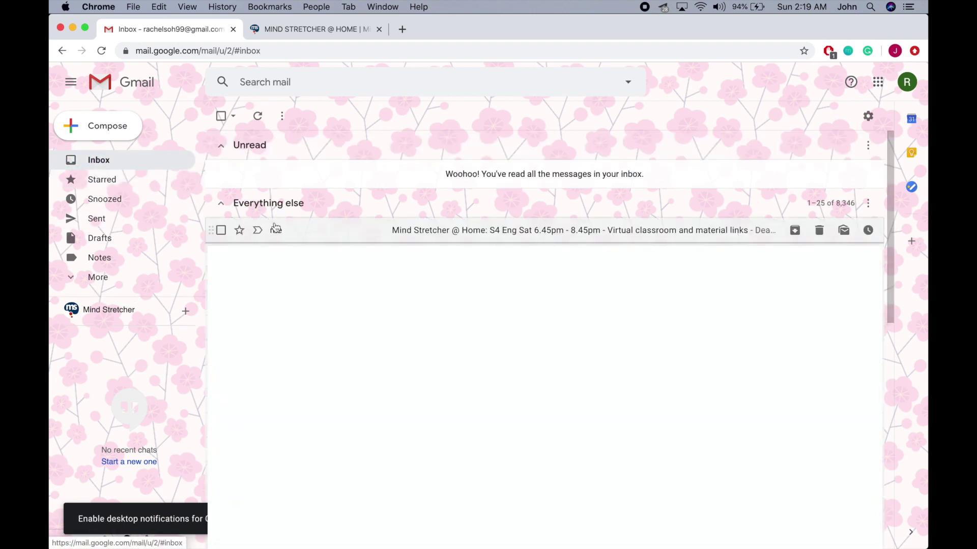
# Open the Mind Stretcher class email and scroll through it.
pyautogui.click(332, 234)
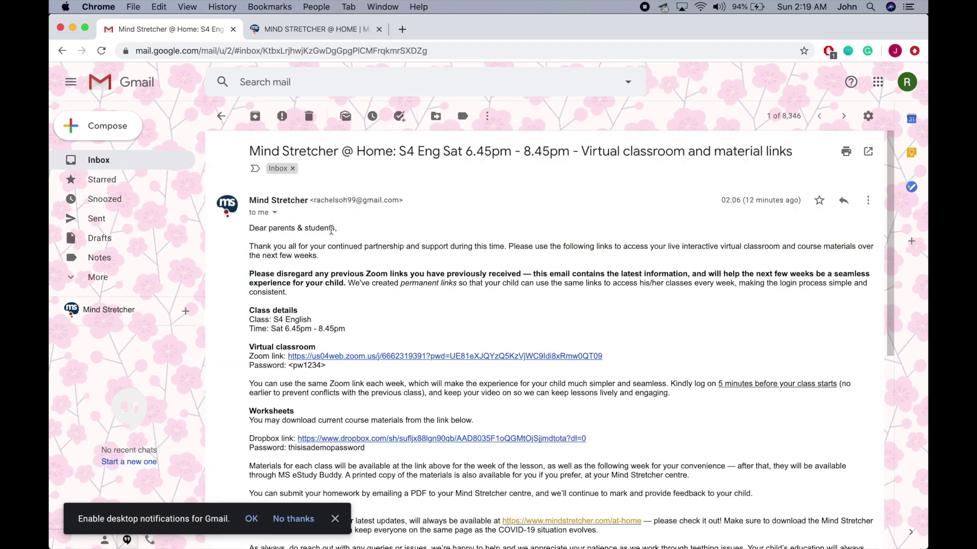
pyautogui.scroll(-5, 491, 235)
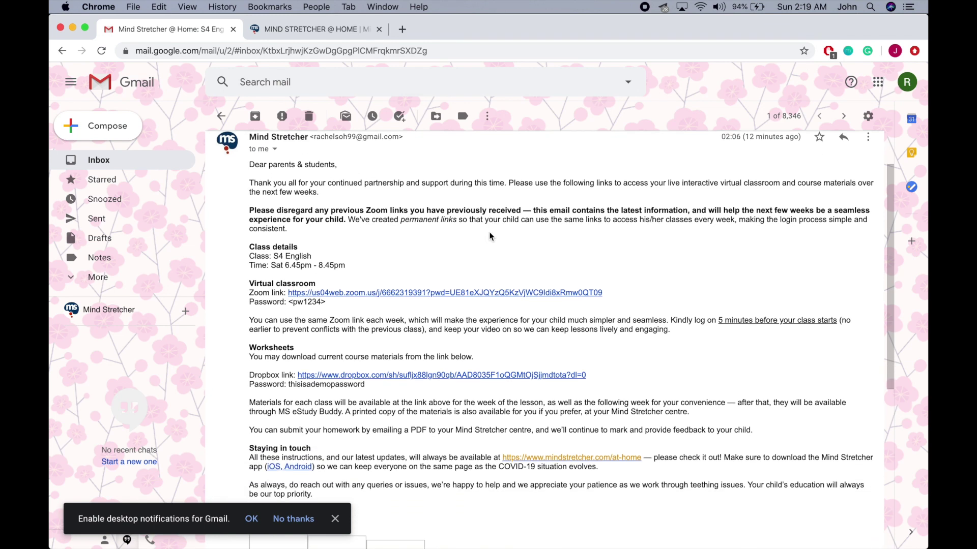
pyautogui.scroll(1, 490, 235)
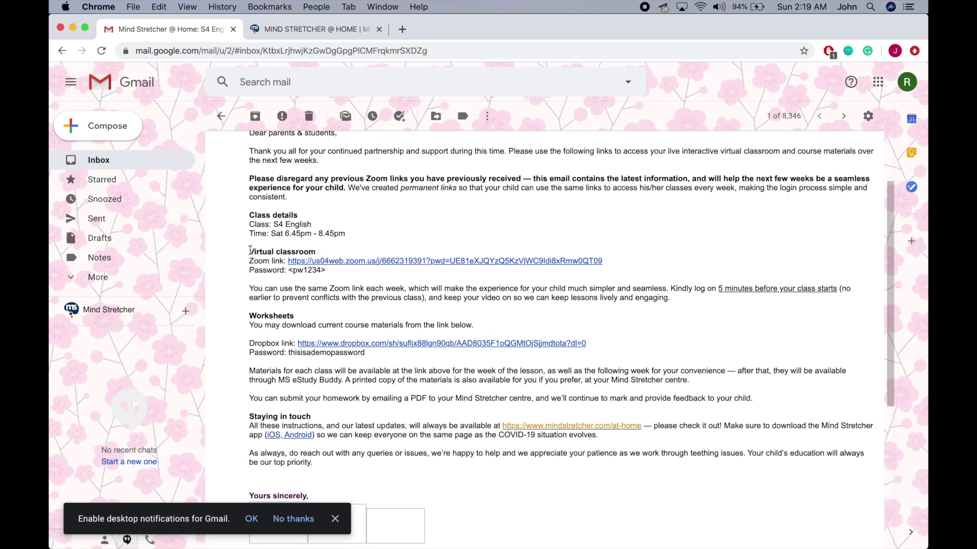
# Highlight the Virtual classroom and Worksheets headings, then follow the Zoom class link.
pyautogui.moveTo(249, 251); pyautogui.dragTo(315, 253)
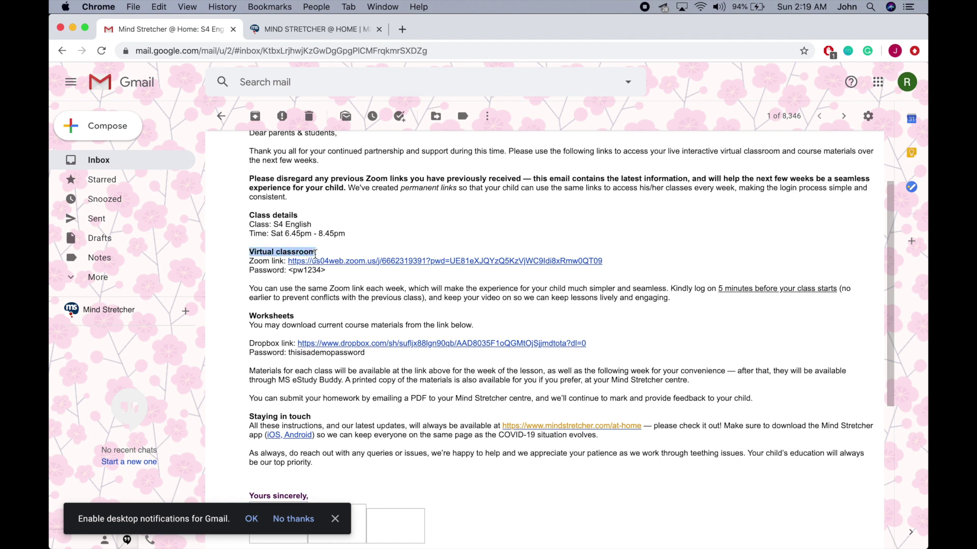
pyautogui.click(252, 314)
pyautogui.moveTo(251, 314); pyautogui.dragTo(298, 320)
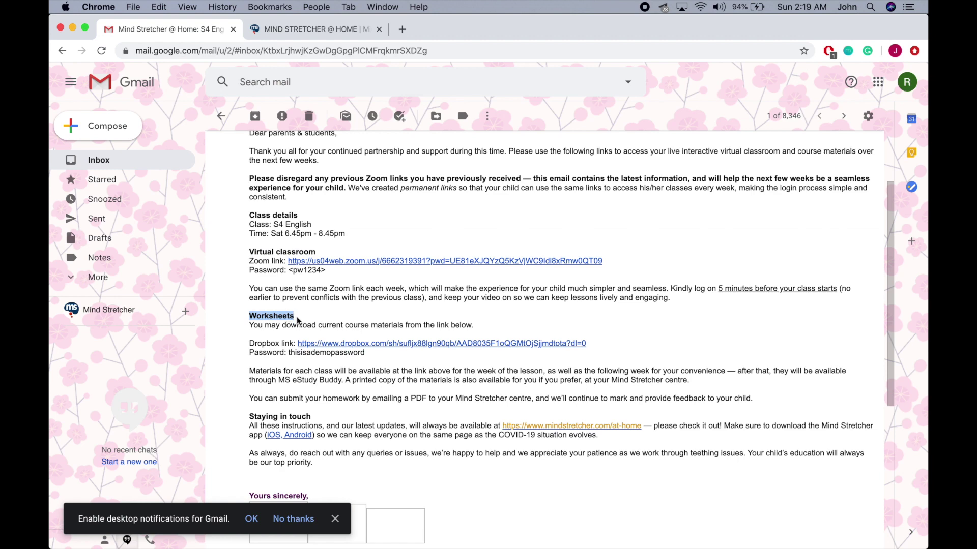
pyautogui.click(298, 320)
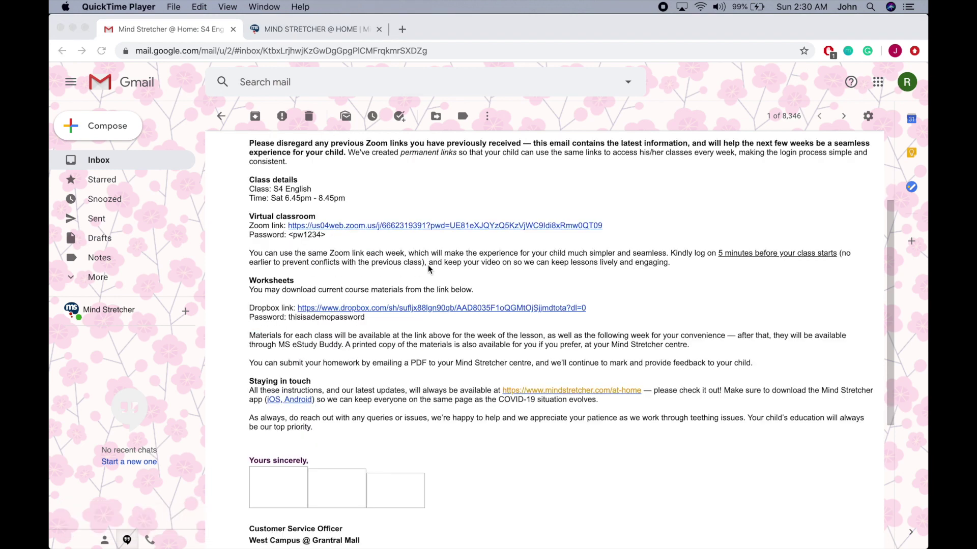
pyautogui.click(316, 232)
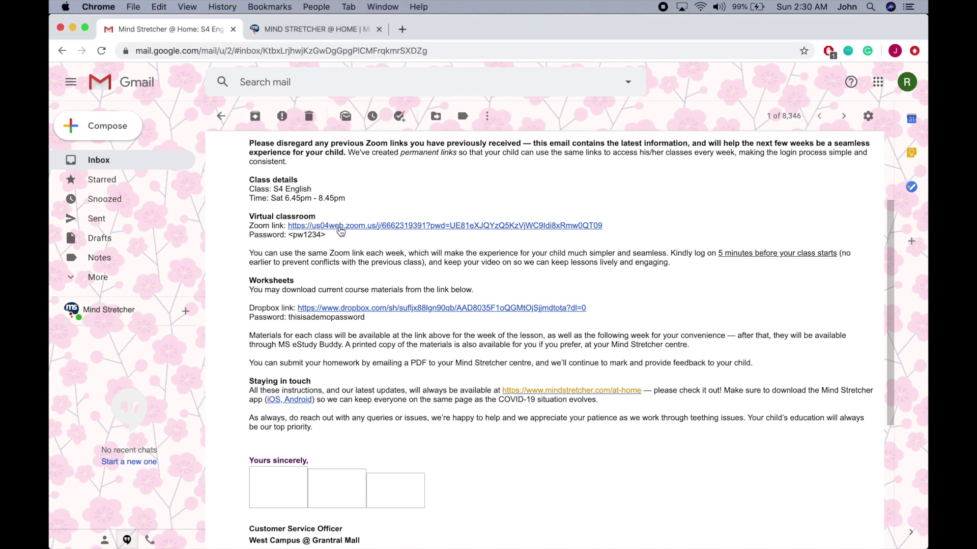
pyautogui.click(340, 226)
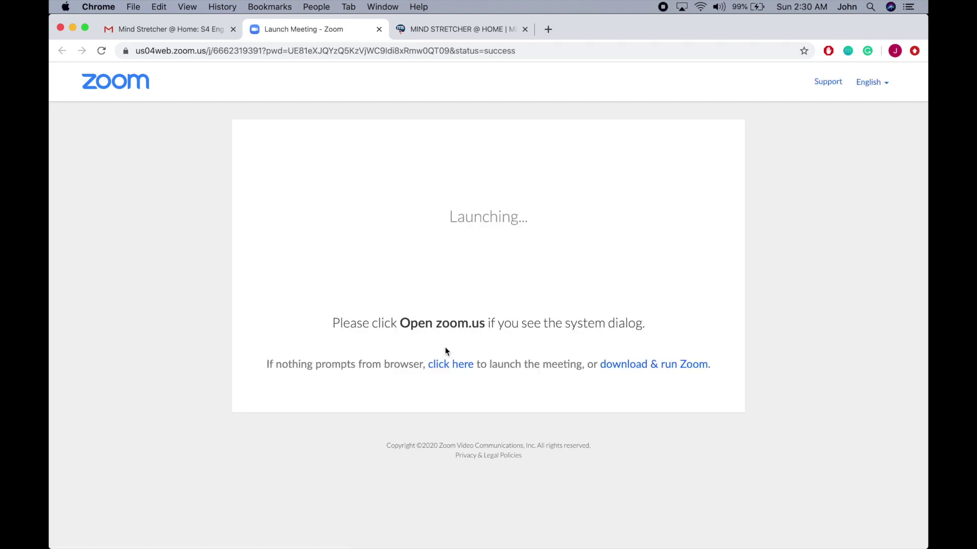
# Choose to join from the browser and clear the prefilled Meeting Password.
pyautogui.click(451, 366)
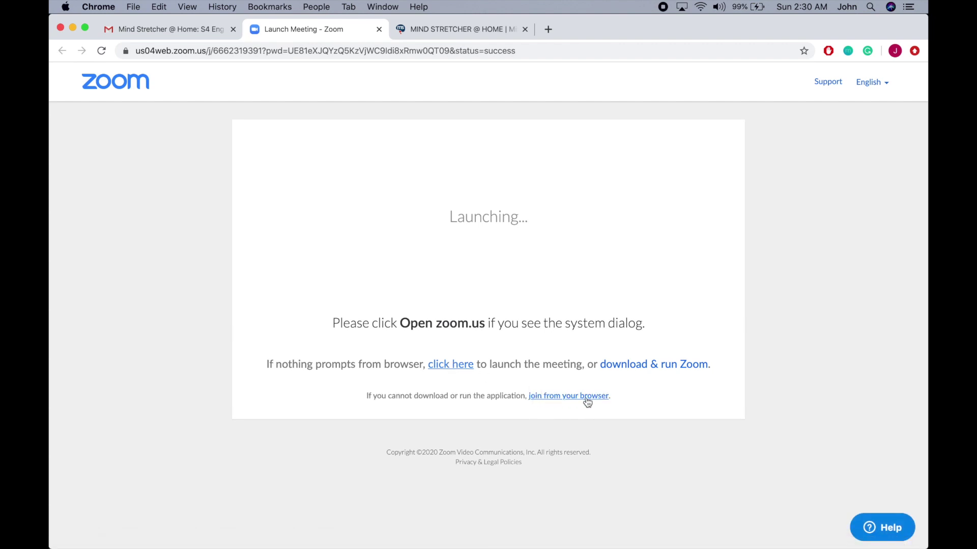
pyautogui.click(555, 400)
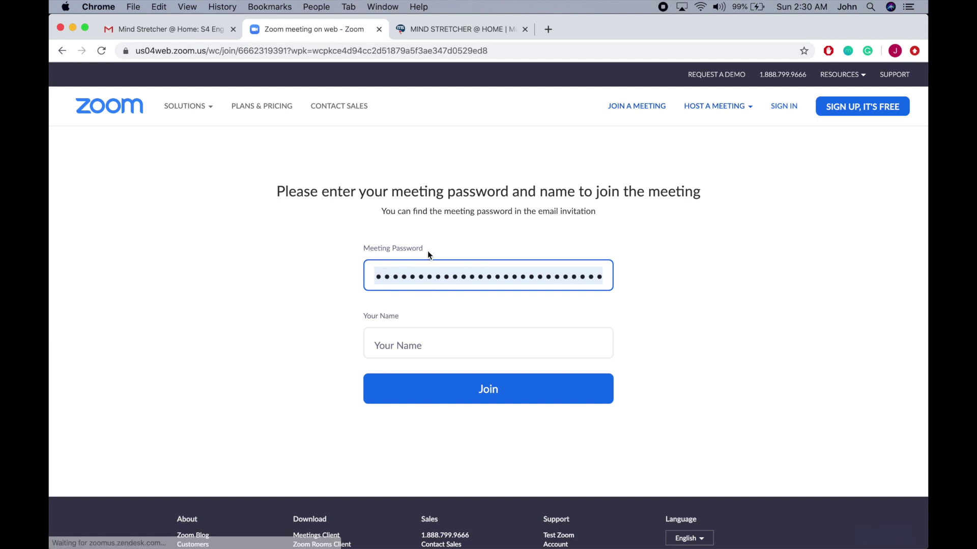
pyautogui.press('BackSpace')
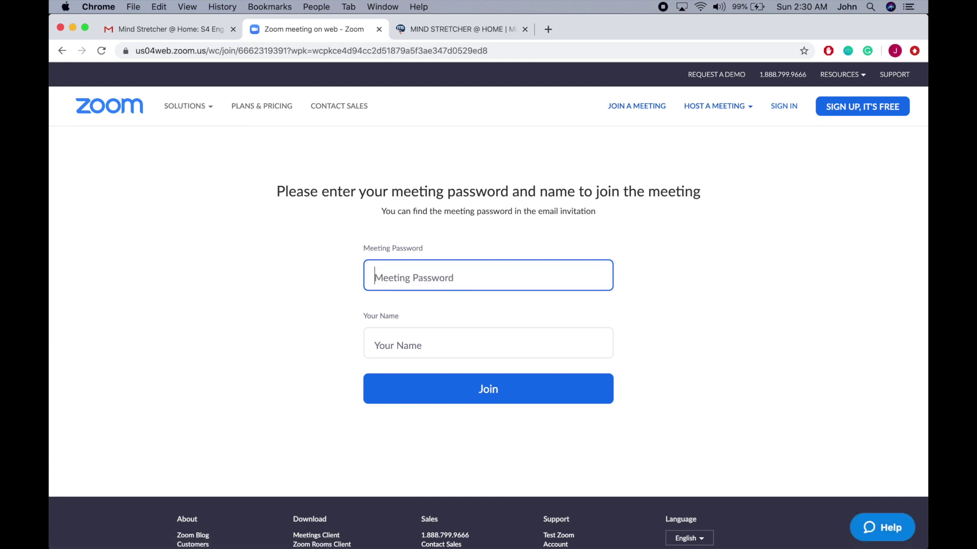
# Copy the meeting password from the email and paste it into the Zoom form.
pyautogui.click(187, 25)
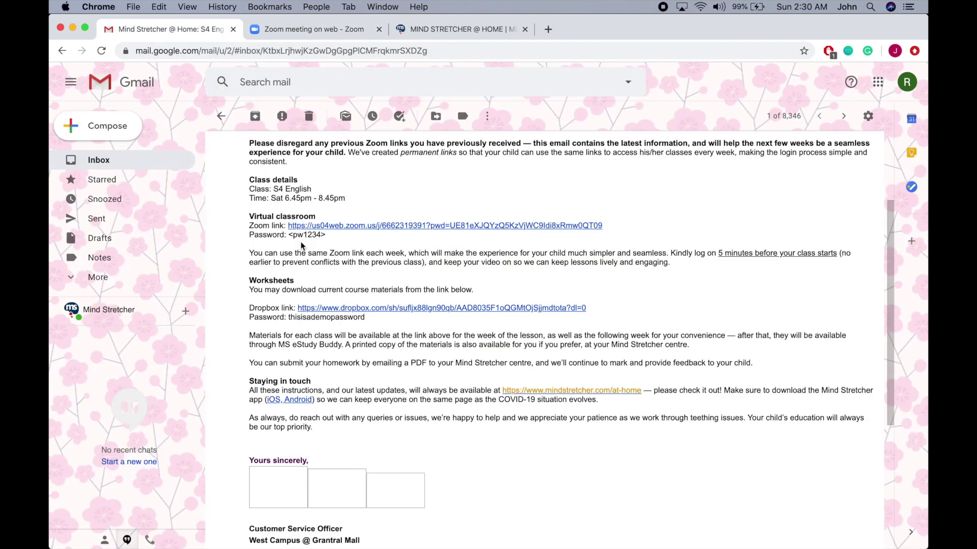
pyautogui.moveTo(294, 237); pyautogui.dragTo(322, 235)
pyautogui.click(318, 31)
pyautogui.press('super+v')
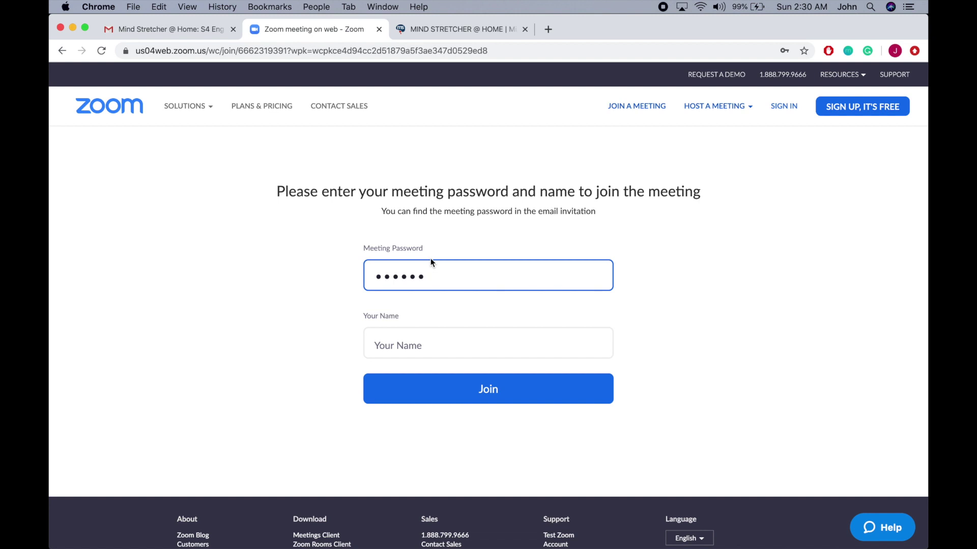
# Enter the student's name in Your Name and join the class meeting.
pyautogui.click(420, 337)
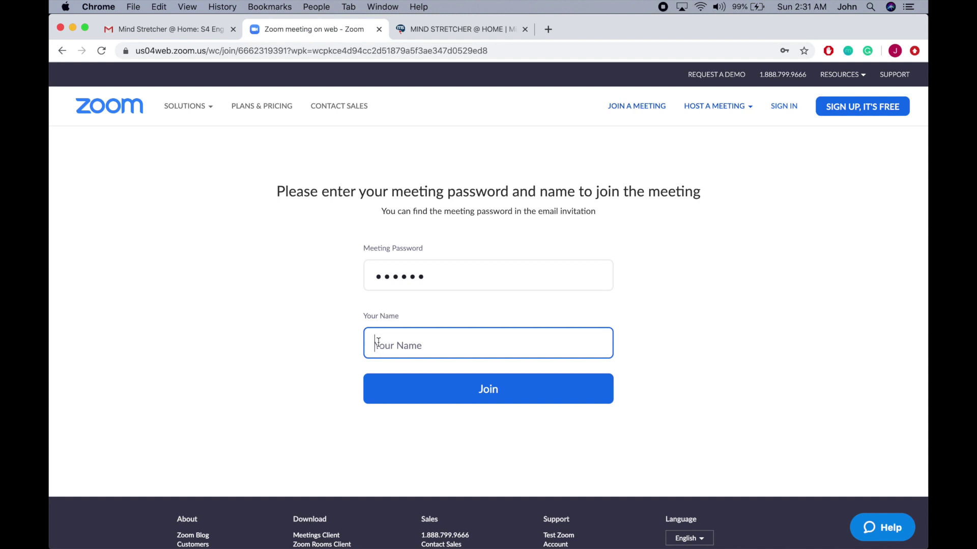
pyautogui.click(449, 396)
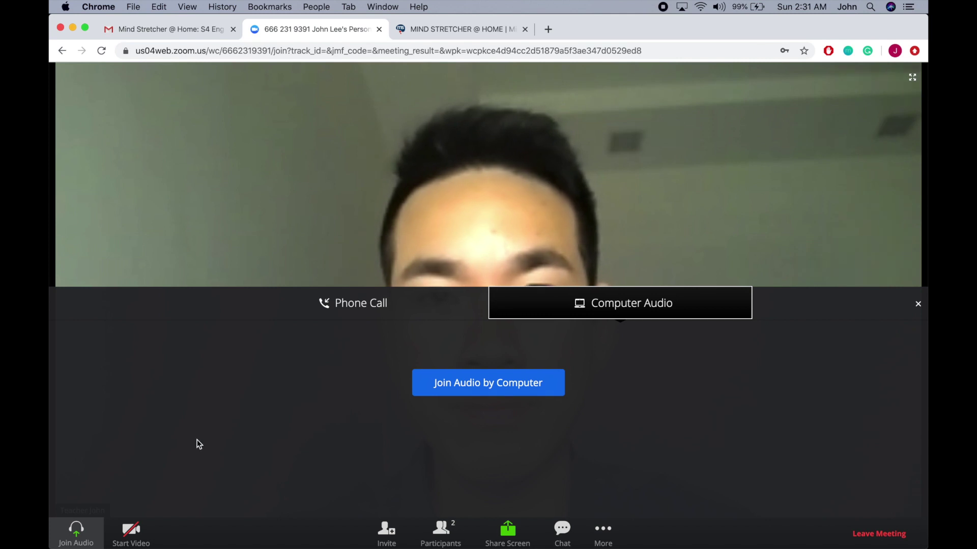
# Join the meeting audio by computer and start your own video.
pyautogui.click(87, 540)
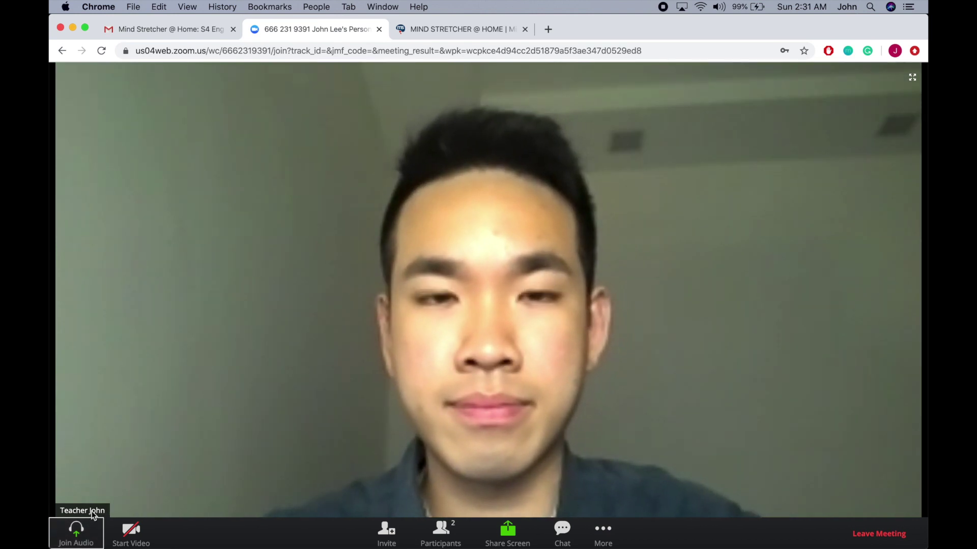
pyautogui.click(79, 531)
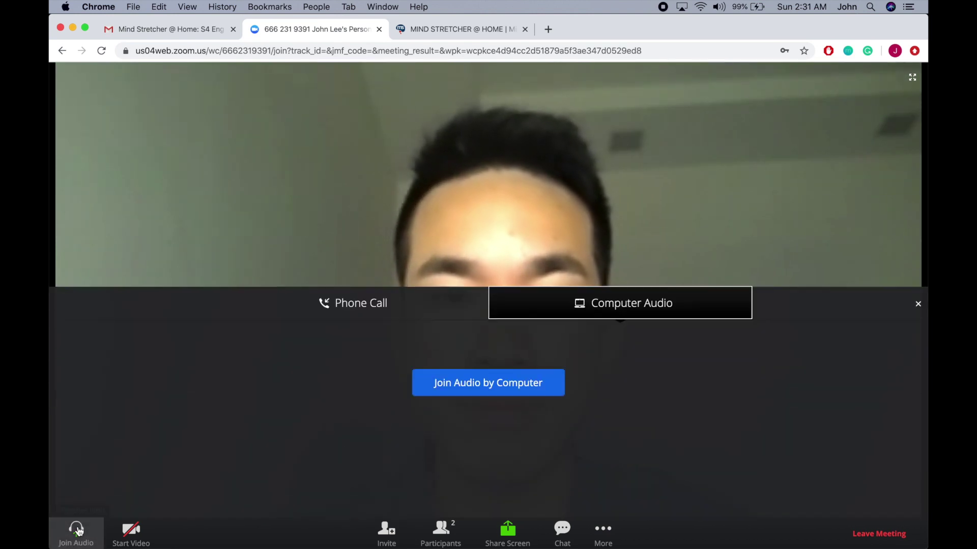
pyautogui.click(482, 386)
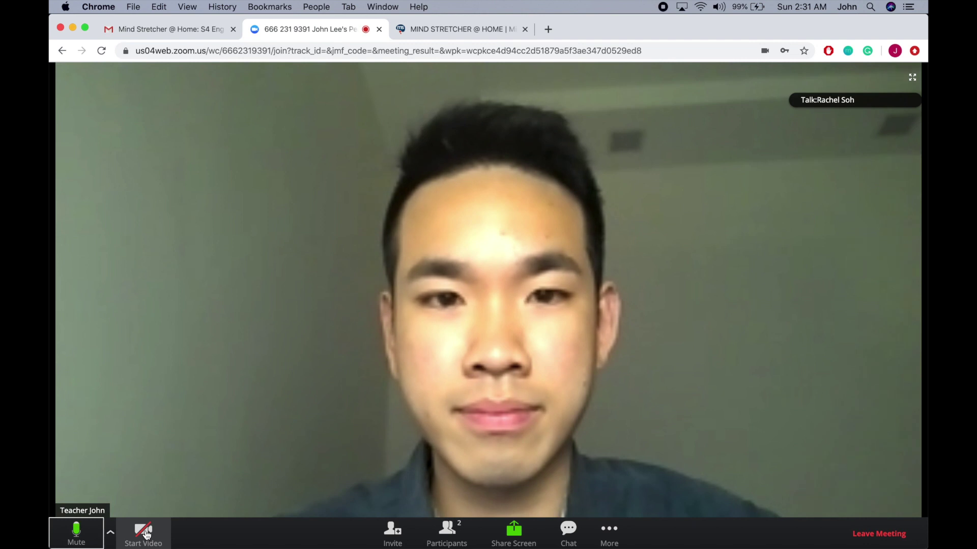
pyautogui.click(145, 534)
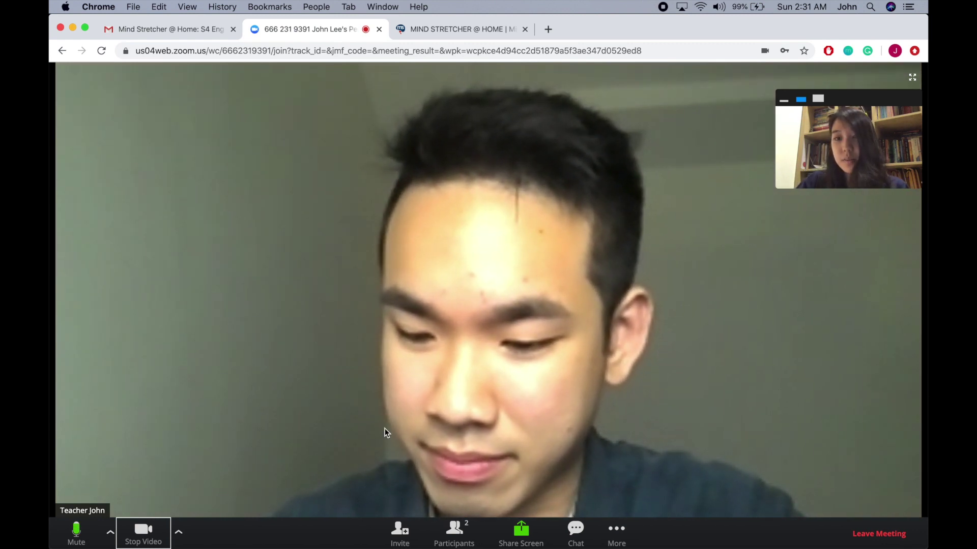
# Open Participants, highlight your own name, then leave the meeting and confirm.
pyautogui.click(445, 536)
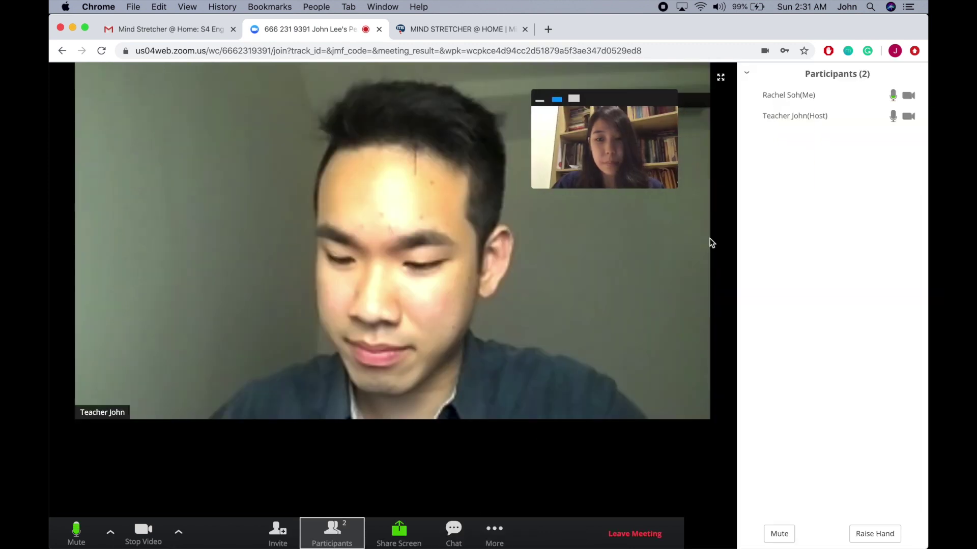
pyautogui.moveTo(713, 95)
pyautogui.moveTo(710, 95); pyautogui.dragTo(769, 94)
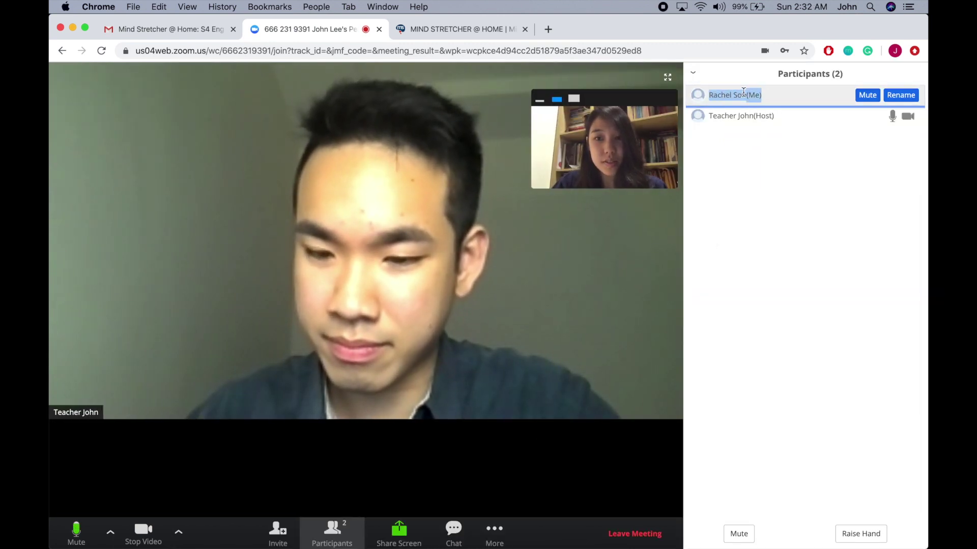
pyautogui.click(717, 95)
pyautogui.moveTo(709, 95); pyautogui.dragTo(772, 96)
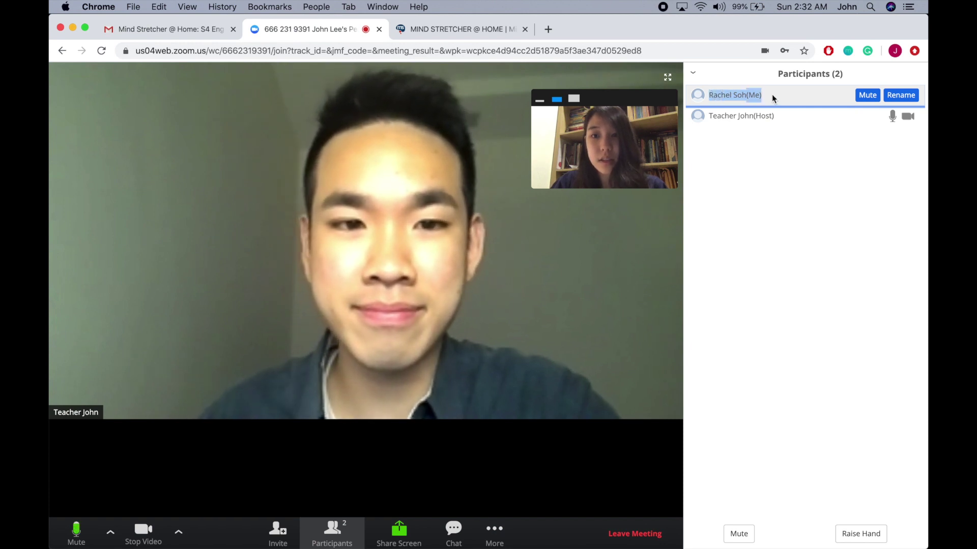
pyautogui.click(711, 96)
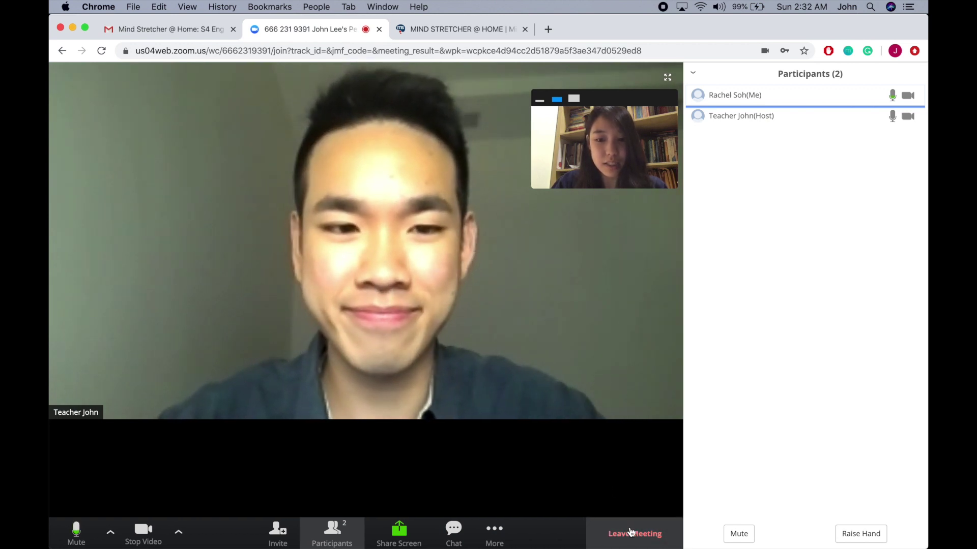
pyautogui.click(629, 527)
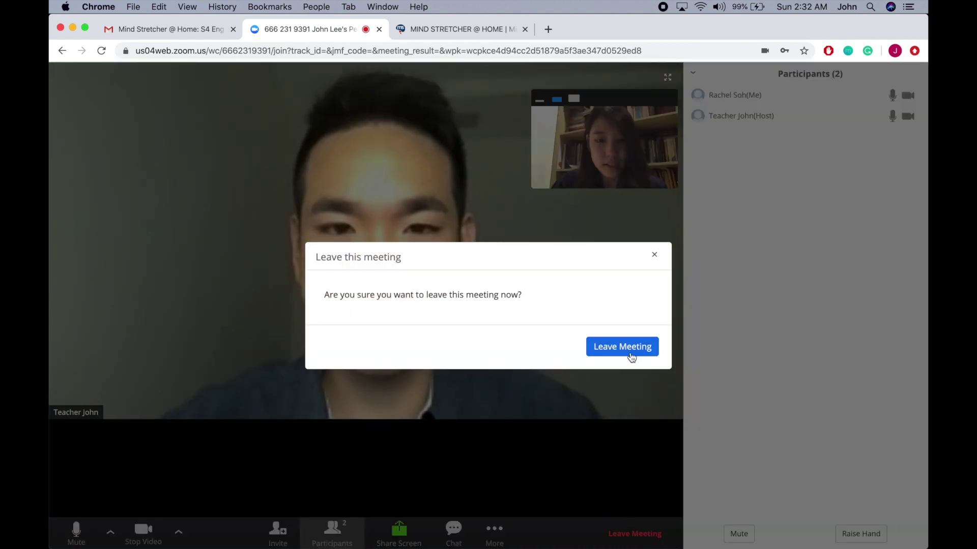
pyautogui.click(631, 356)
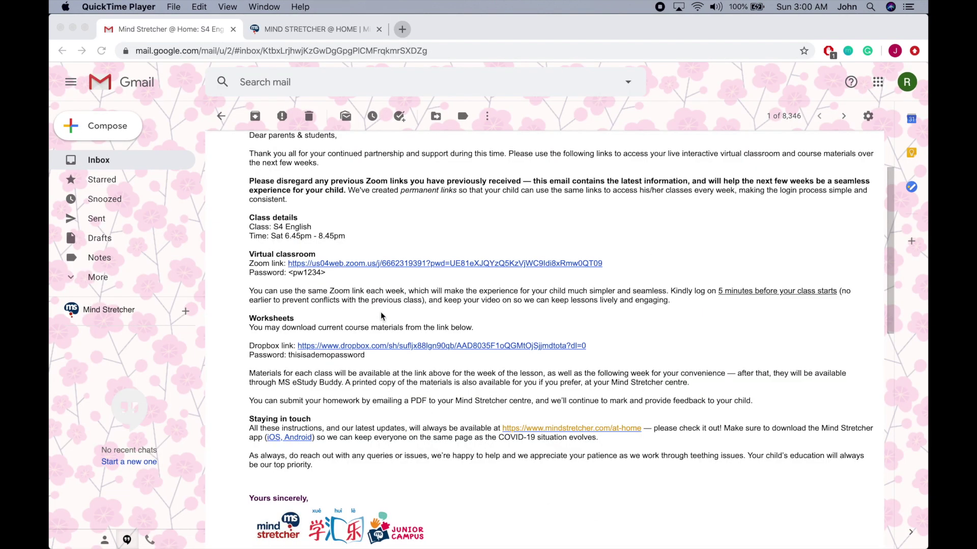
# Open the email's Zoom link in the zoom.us app, then close the waiting window and leave.
pyautogui.click(346, 279)
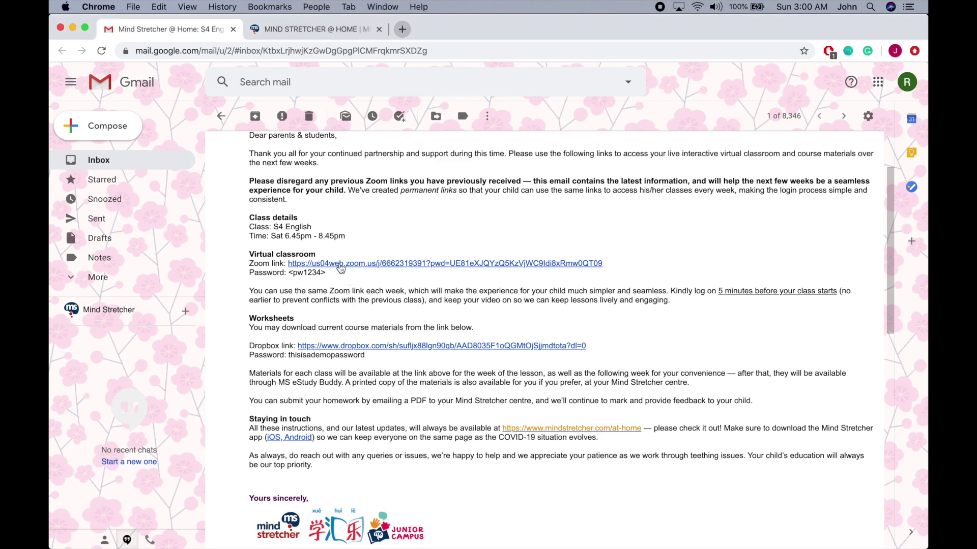
pyautogui.click(340, 264)
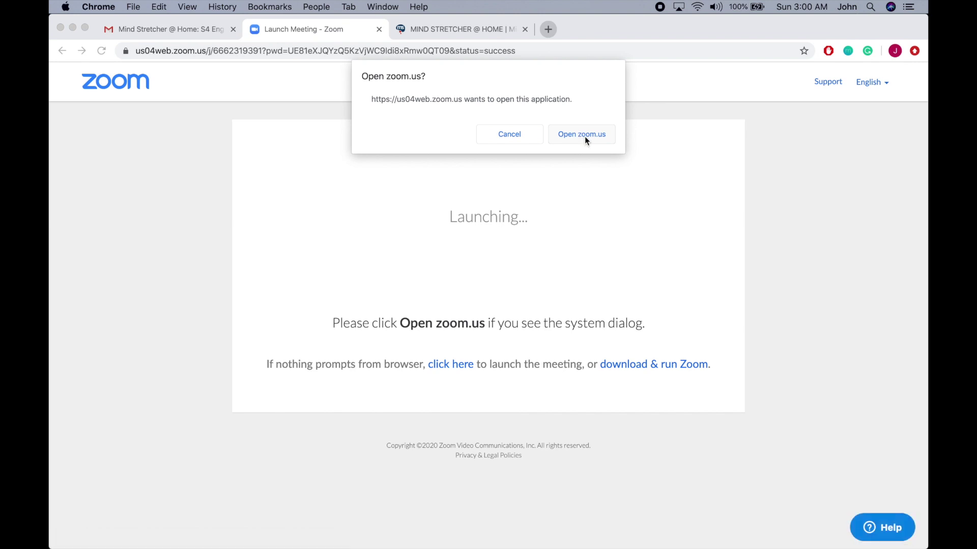
pyautogui.click(584, 137)
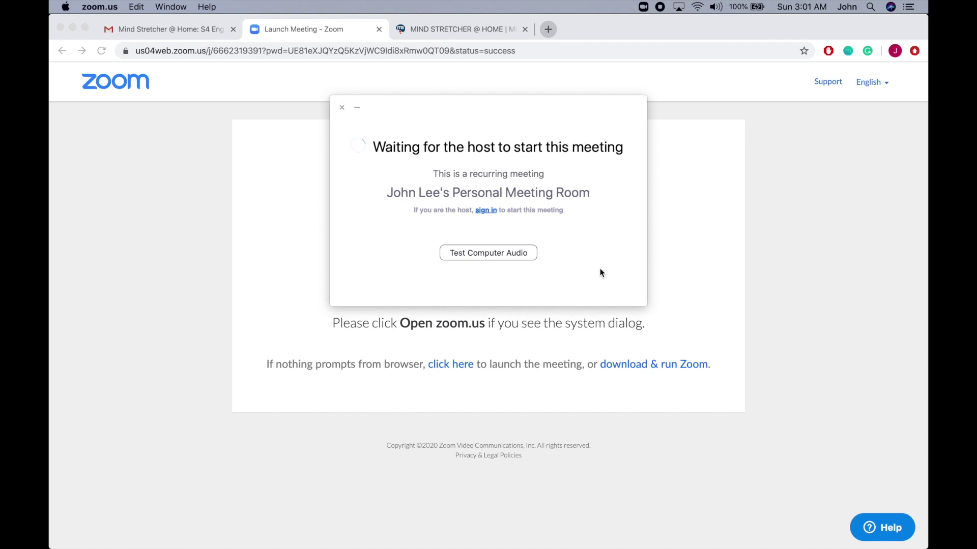
pyautogui.click(341, 108)
pyautogui.click(569, 289)
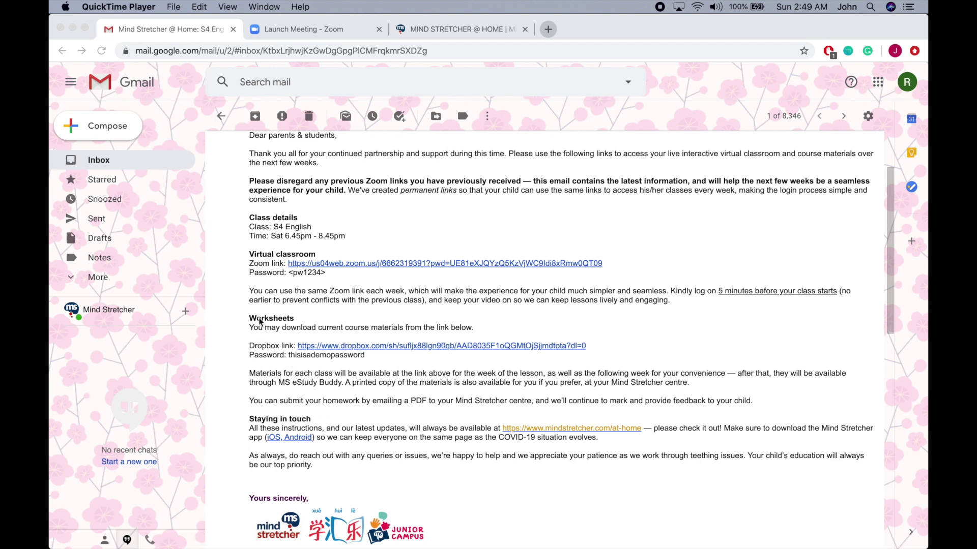
# Open the Worksheets Dropbox link from the email, reaching the link password page.
pyautogui.click(267, 363)
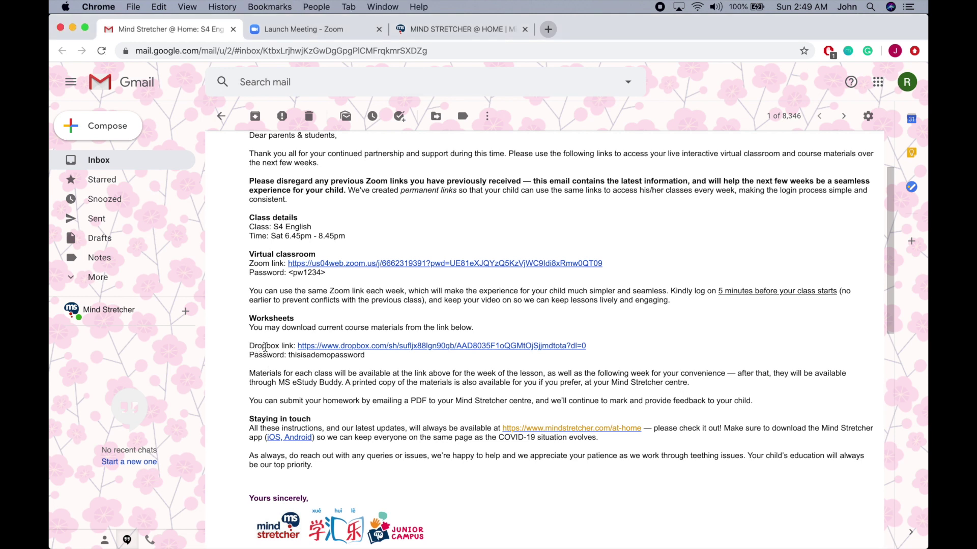
pyautogui.click(358, 347)
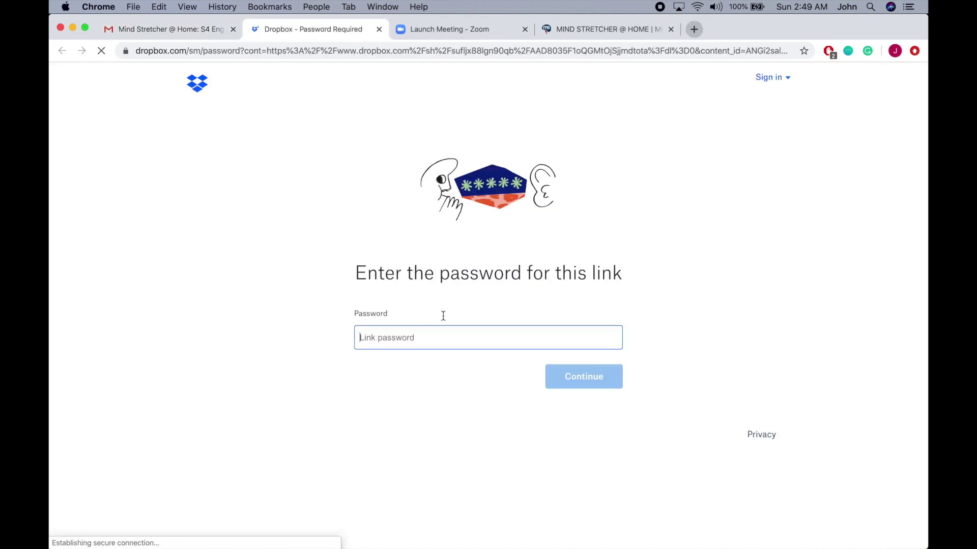
pyautogui.moveTo(440, 273); pyautogui.dragTo(514, 277)
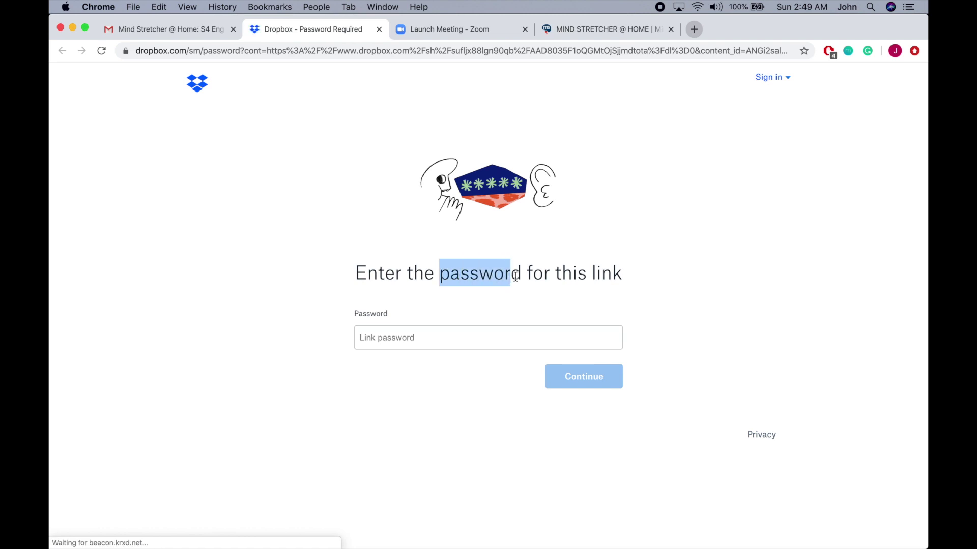
pyautogui.click(222, 219)
# Copy the worksheet password from the email, paste it into Link password and continue.
pyautogui.click(163, 30)
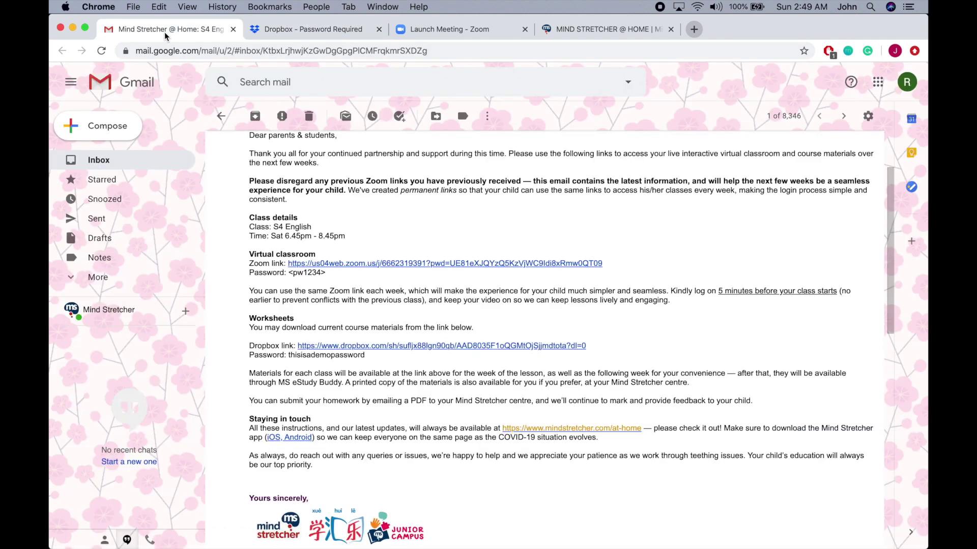
pyautogui.doubleClick(309, 354)
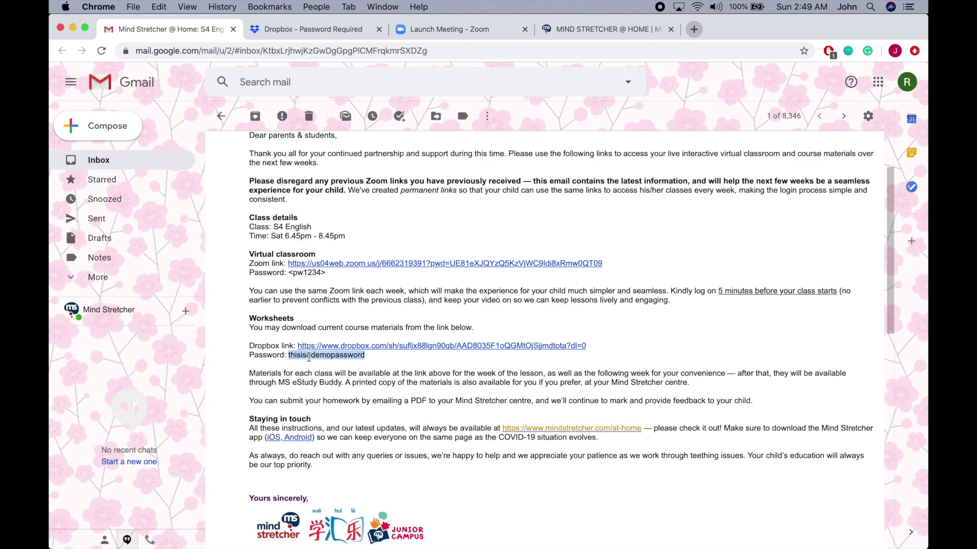
pyautogui.press('super+c')
pyautogui.click(282, 29)
pyautogui.click(379, 333)
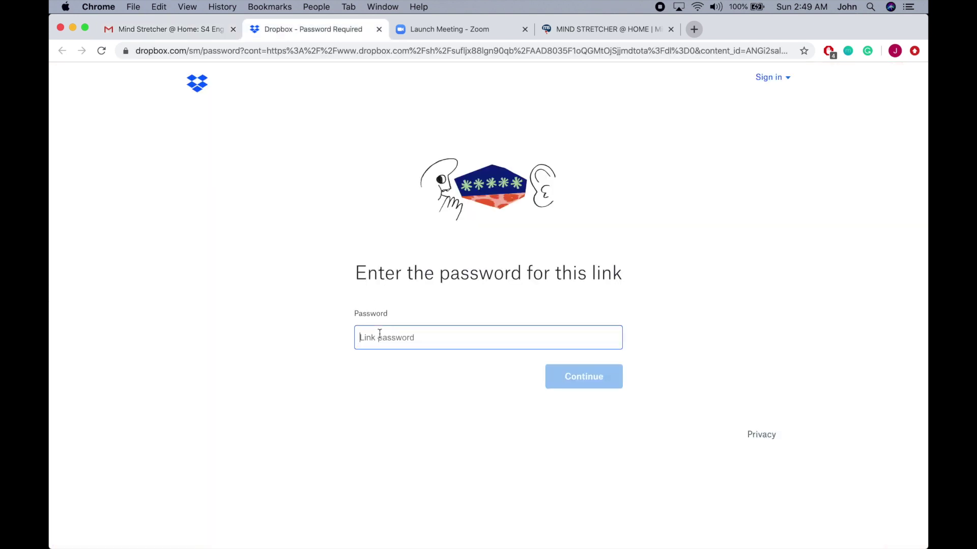
pyautogui.press('super+v')
pyautogui.click(562, 384)
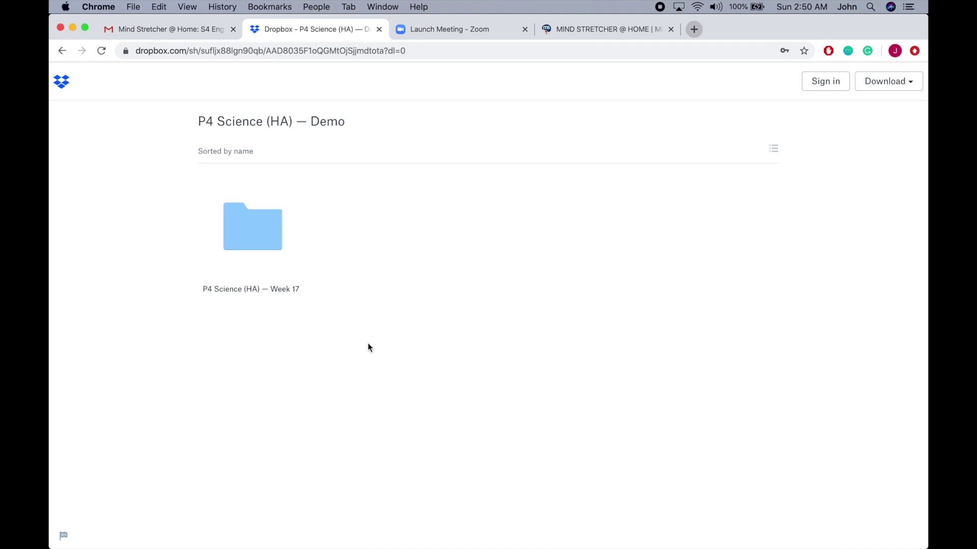
# Open the P4 Science (HA) — Week 17 folder, then go back to the Demo folder.
pyautogui.click(255, 222)
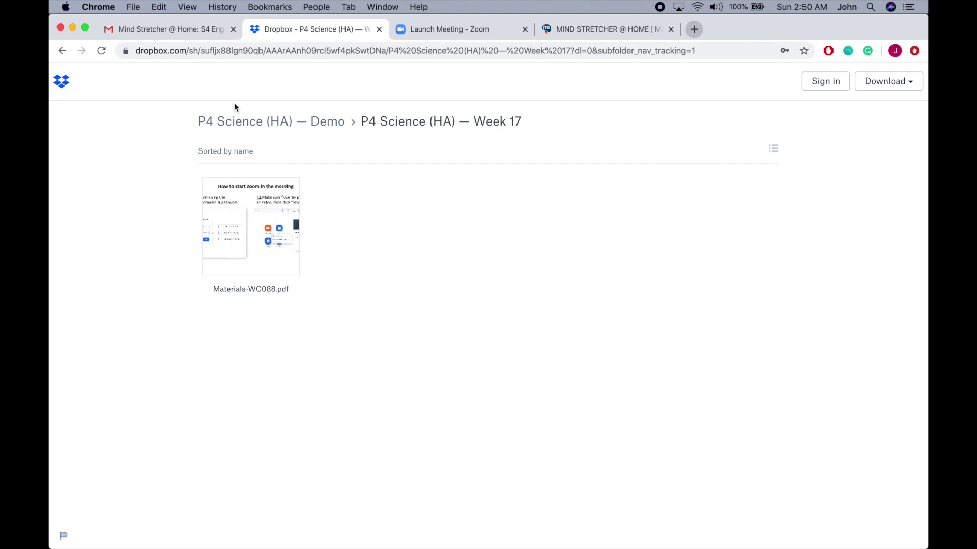
pyautogui.click(320, 121)
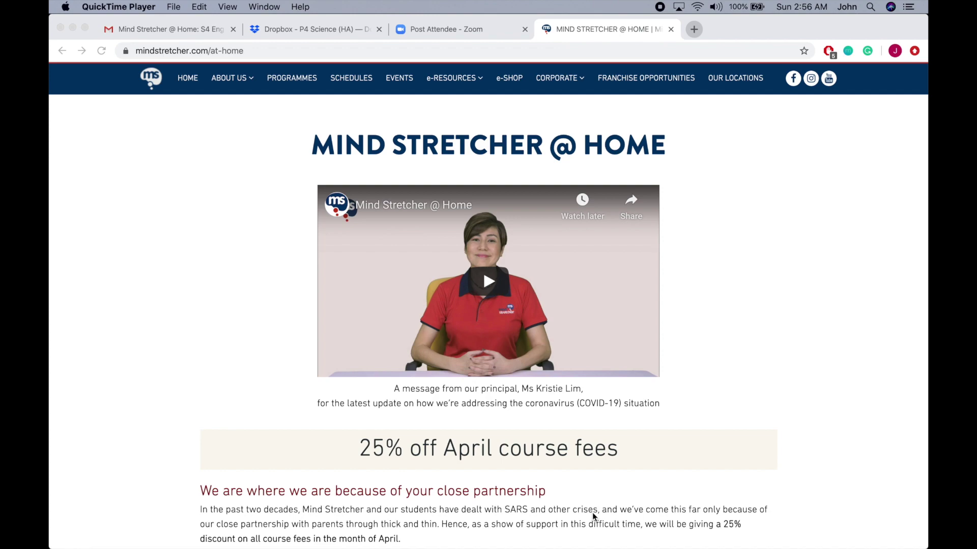
# Scroll the Mind Stretcher @ Home page down to the FAQs and the 3 Easy Steps infographic.
pyautogui.scroll(-20, 592, 512)
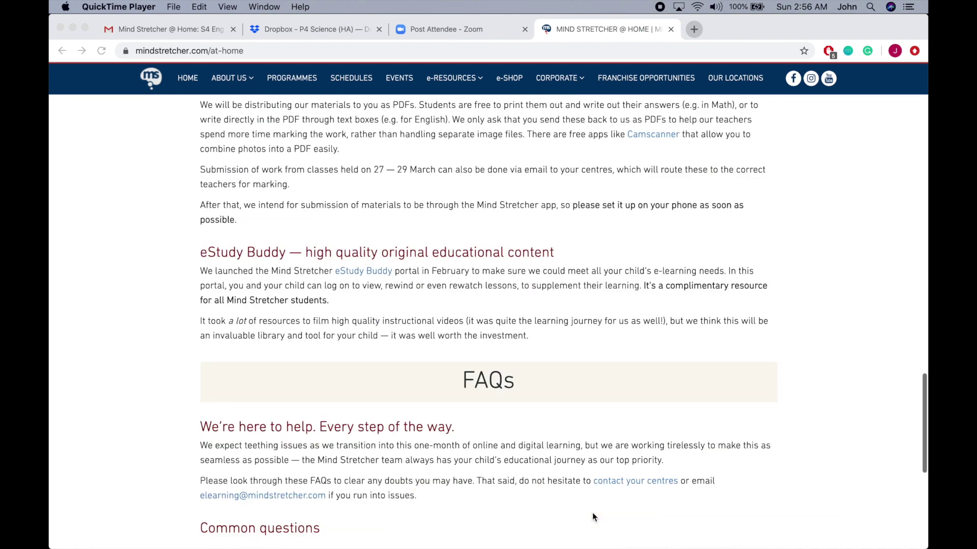
pyautogui.scroll(-1, 593, 515)
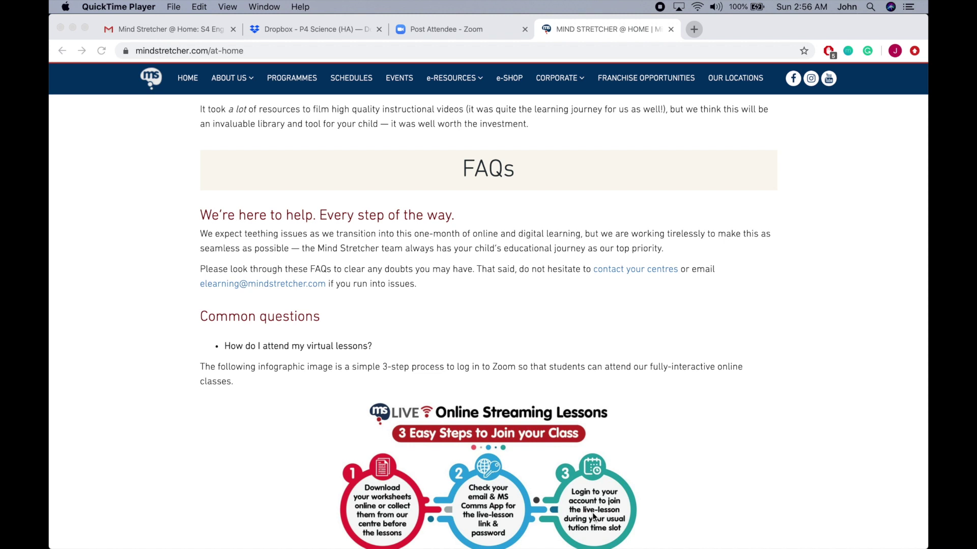